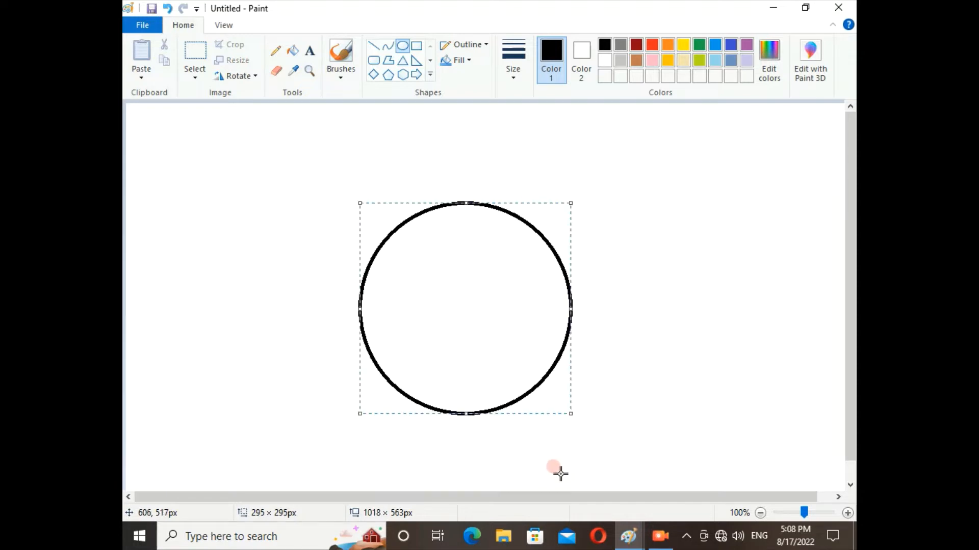
# Step: Draw a concentric circle about 162 px wide inside the large circle and fill the ring between them black
pyautogui.click(613, 386)
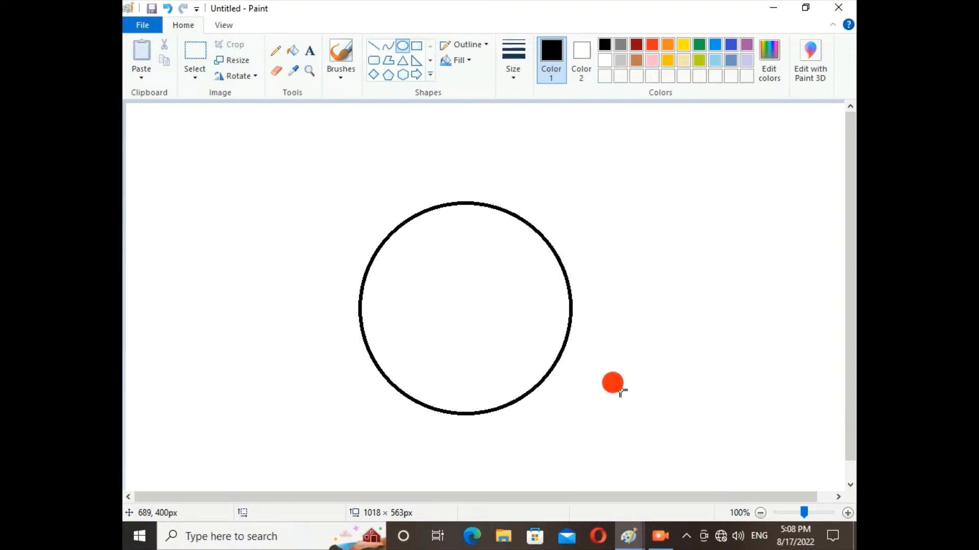
pyautogui.click(401, 46)
pyautogui.moveTo(420, 264); pyautogui.dragTo(546, 380)
pyautogui.moveTo(498, 350); pyautogui.dragTo(483, 338)
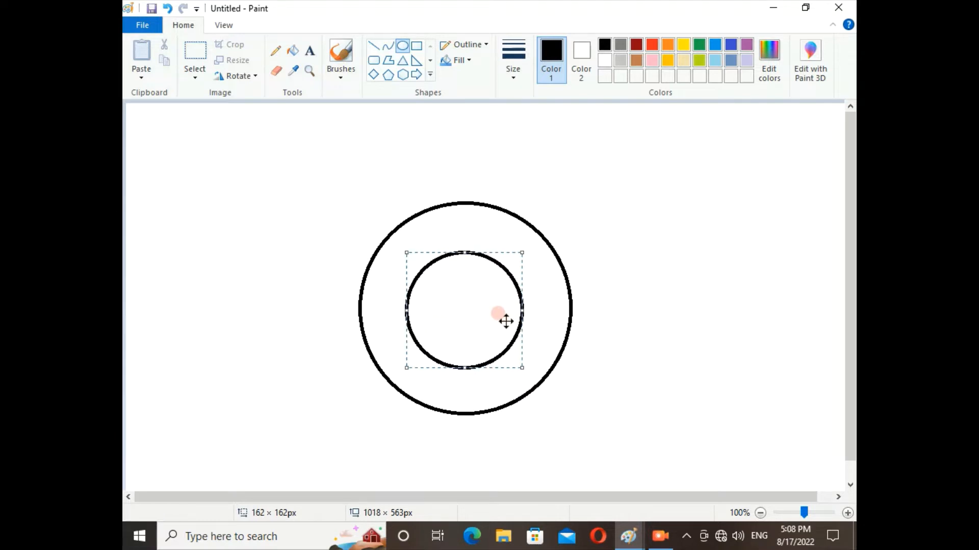
pyautogui.click(652, 212)
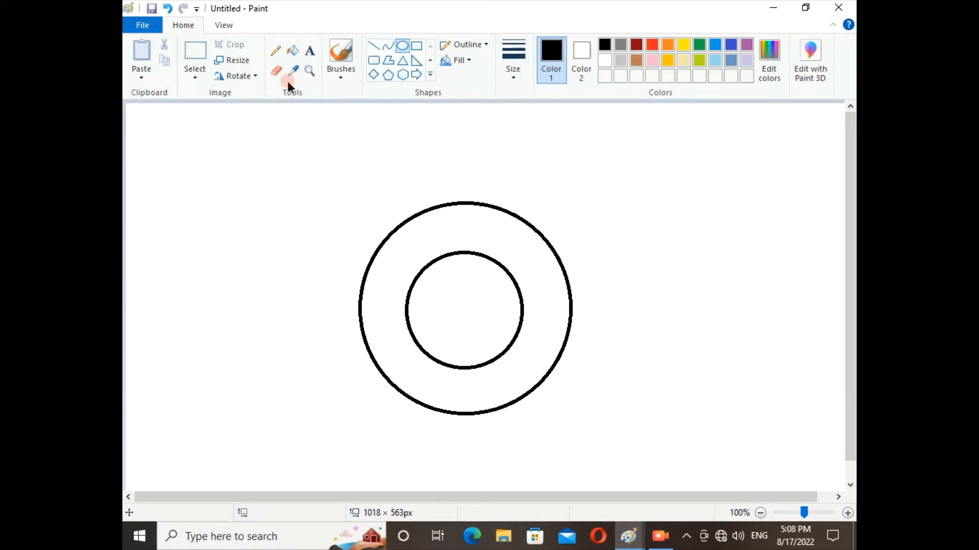
pyautogui.click(293, 50)
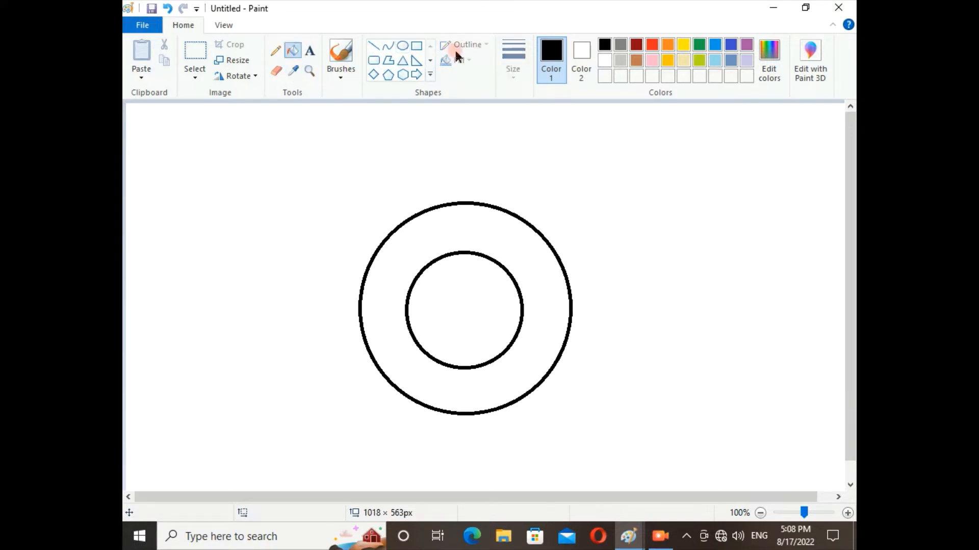
pyautogui.click(502, 237)
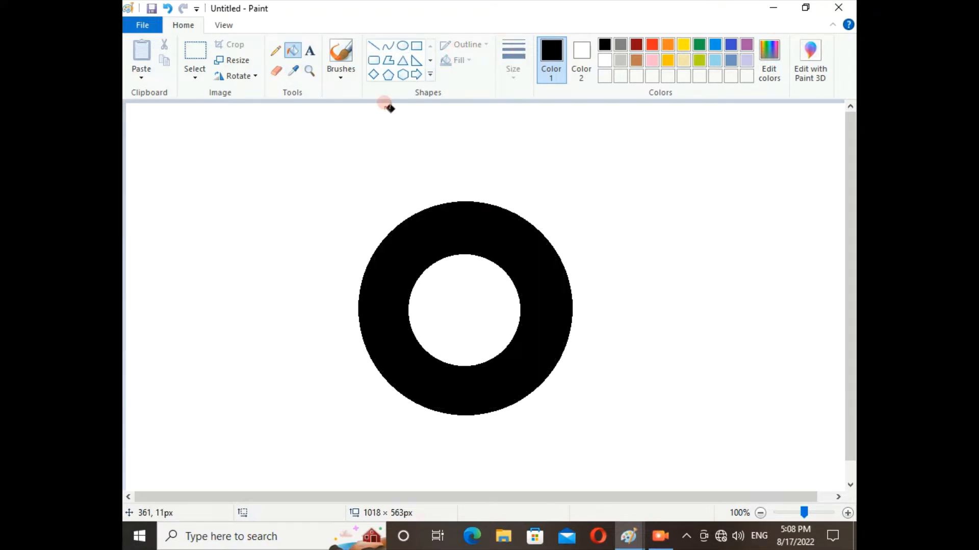
# Step: Draw a white line spanning about 83 × 32 px across the ring's upper-right part, from inner to outer edge
pyautogui.click(375, 46)
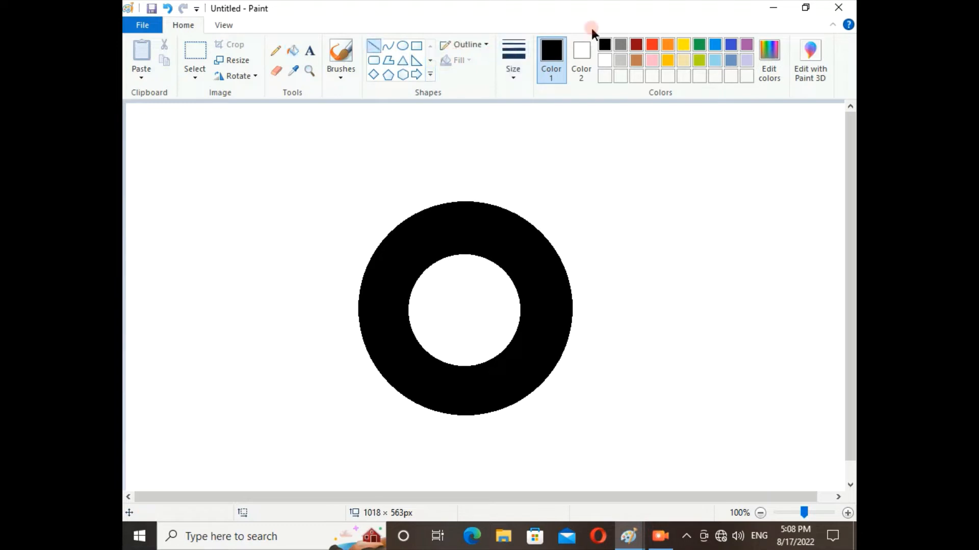
pyautogui.click(604, 62)
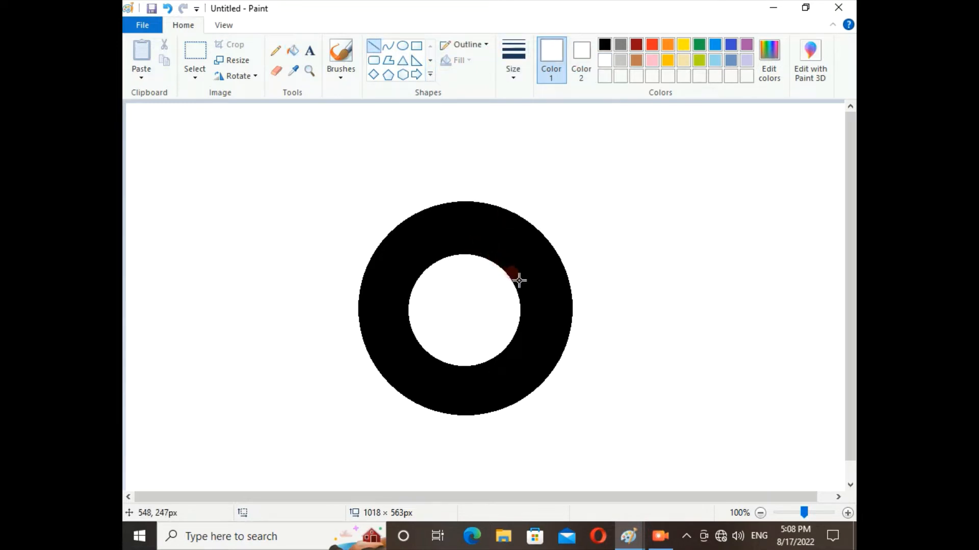
pyautogui.moveTo(513, 281); pyautogui.dragTo(560, 263)
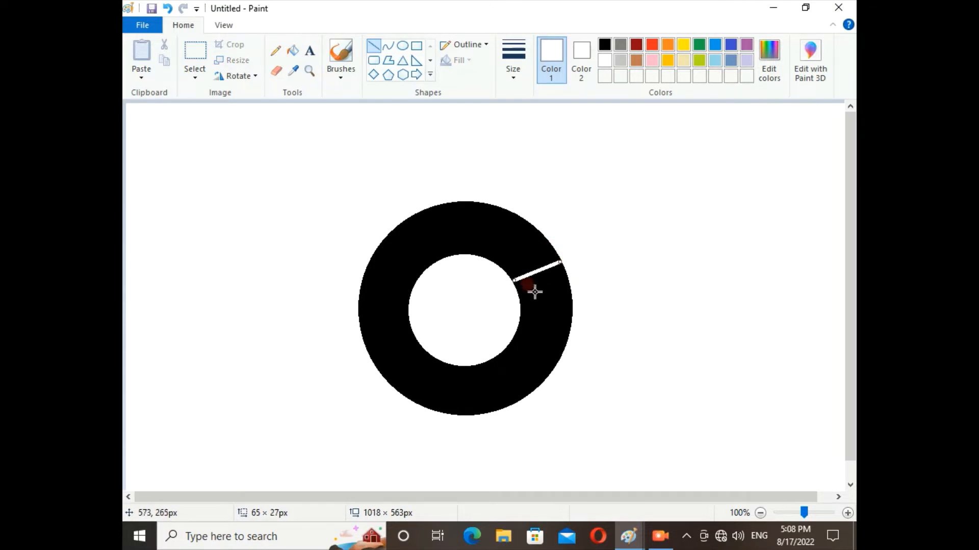
pyautogui.moveTo(517, 278); pyautogui.dragTo(504, 281)
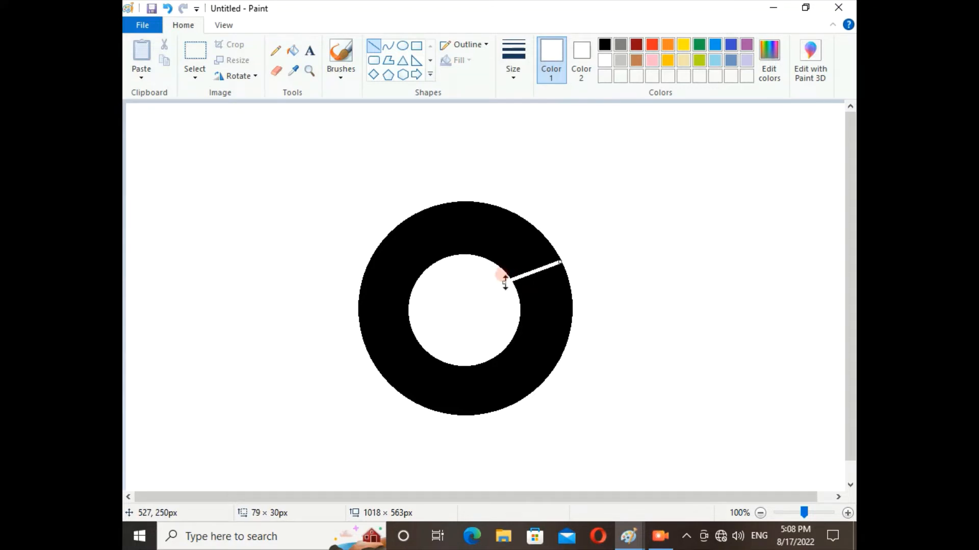
pyautogui.click(559, 261)
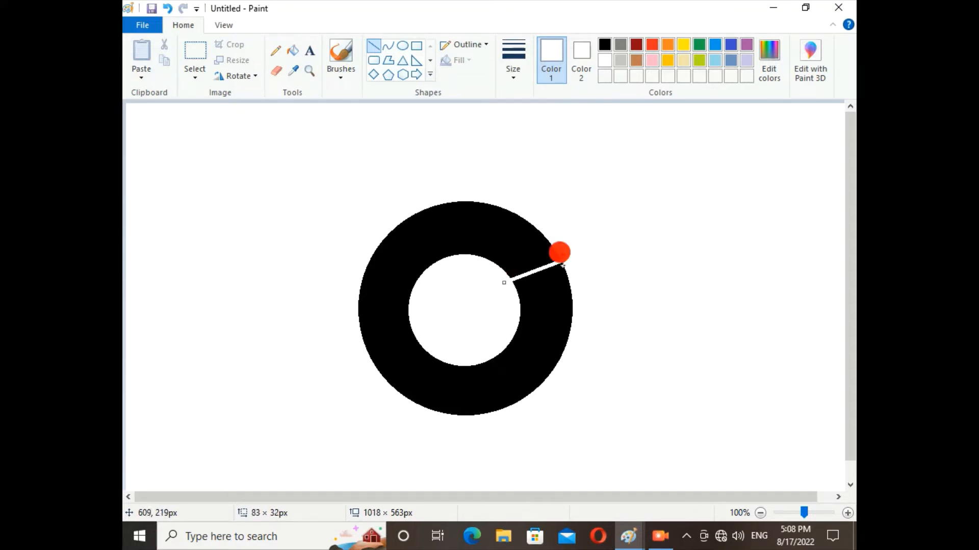
pyautogui.click(573, 242)
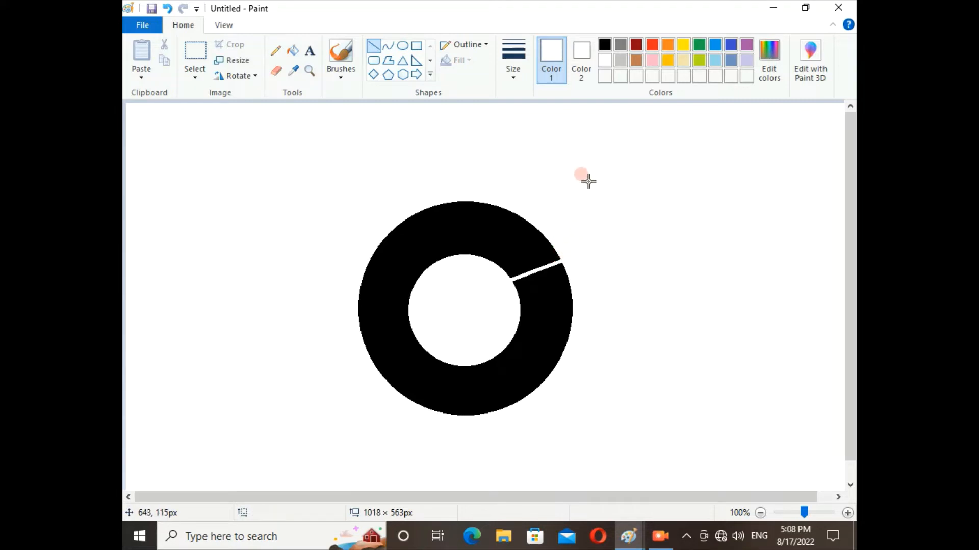
# Step: Draw a red line across the ring's upper-left part, adjusting its outer end to meet the ring's edge
pyautogui.click(655, 45)
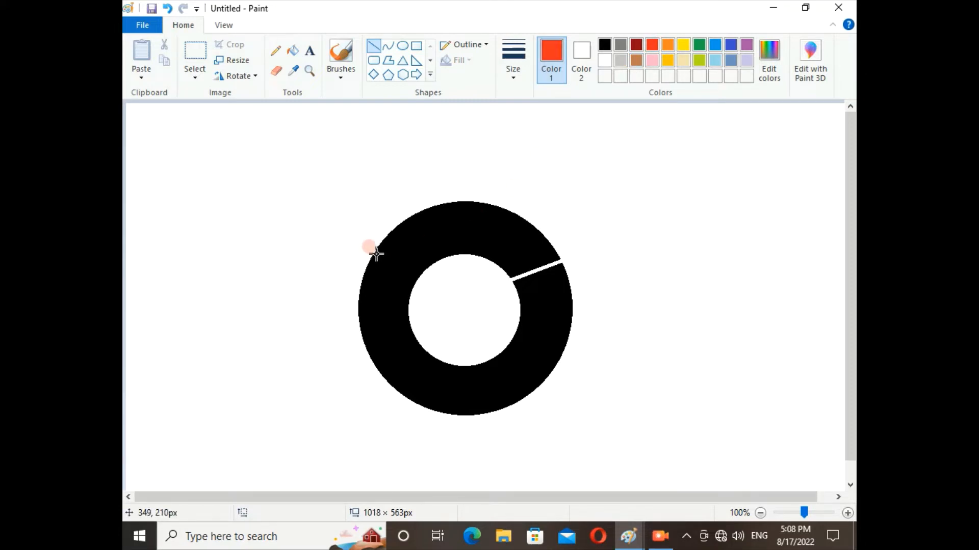
pyautogui.moveTo(376, 254); pyautogui.dragTo(416, 279)
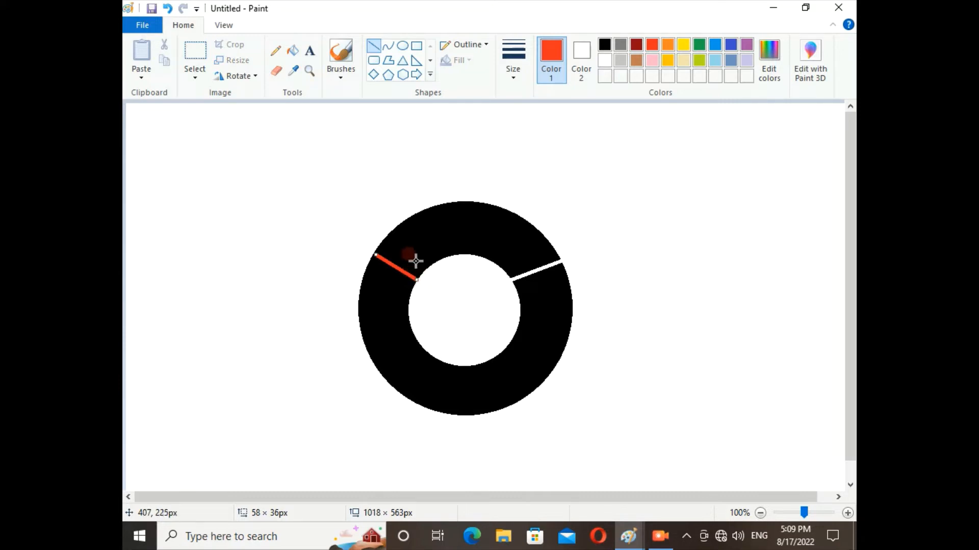
pyautogui.moveTo(376, 250)
pyautogui.mouseDown()
pyautogui.moveTo(364, 241)
pyautogui.moveTo(372, 252)
pyautogui.mouseUp()
pyautogui.click(625, 234)
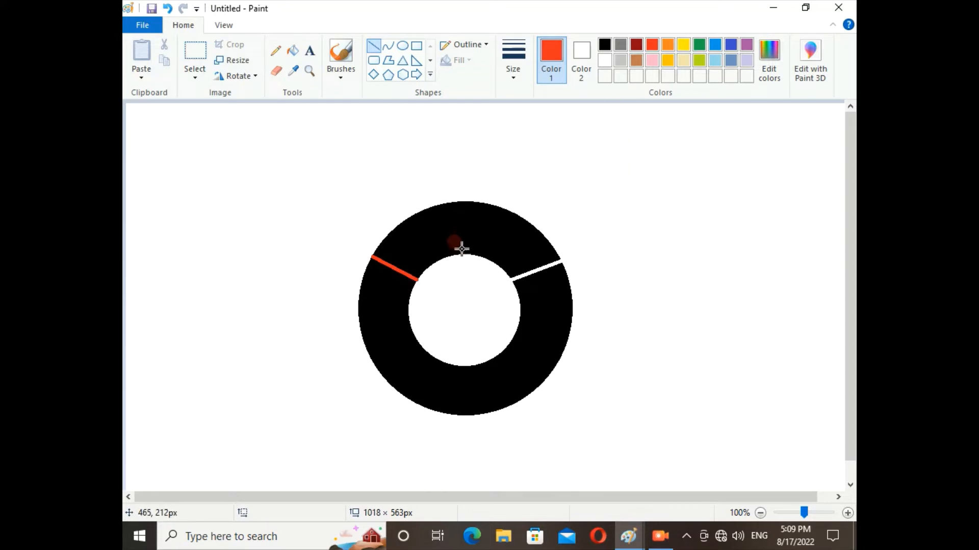
# Step: Draw a yellow line spanning about 46 × 56 px across the ring's lower-left part, from inner to outer edge
pyautogui.click(682, 45)
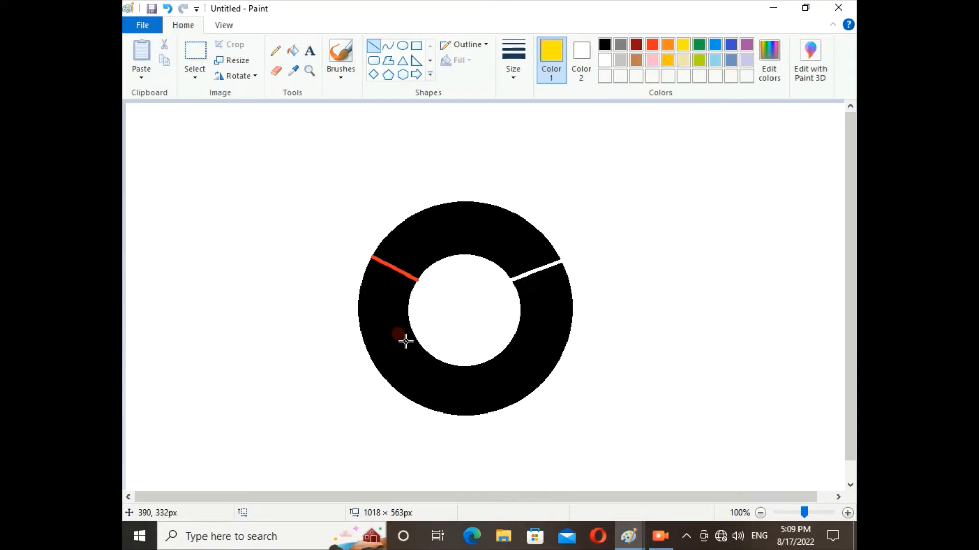
pyautogui.moveTo(419, 341); pyautogui.dragTo(386, 379)
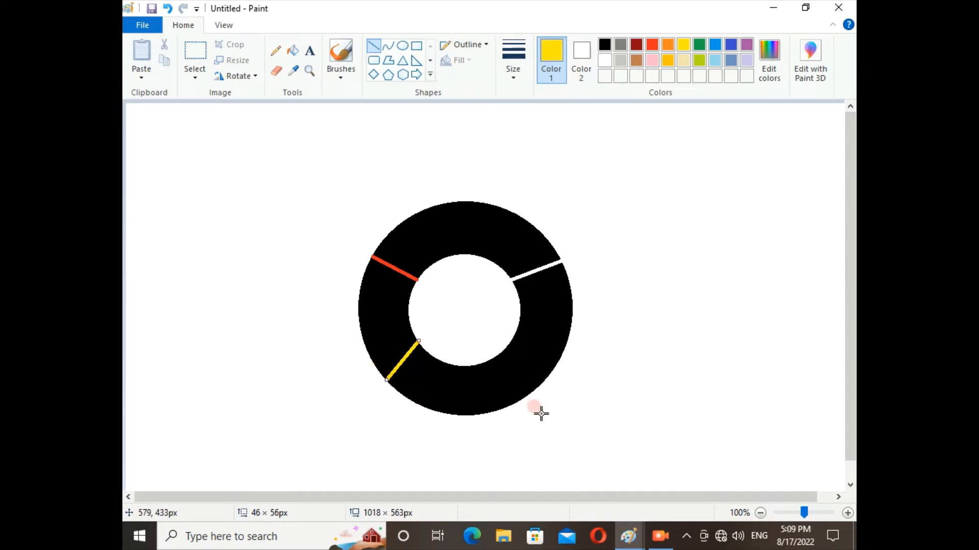
pyautogui.click(388, 417)
# Step: Draw a green line spanning about 44 × 54 px across the ring's lower-right part, from inner to outer edge
pyautogui.click(698, 45)
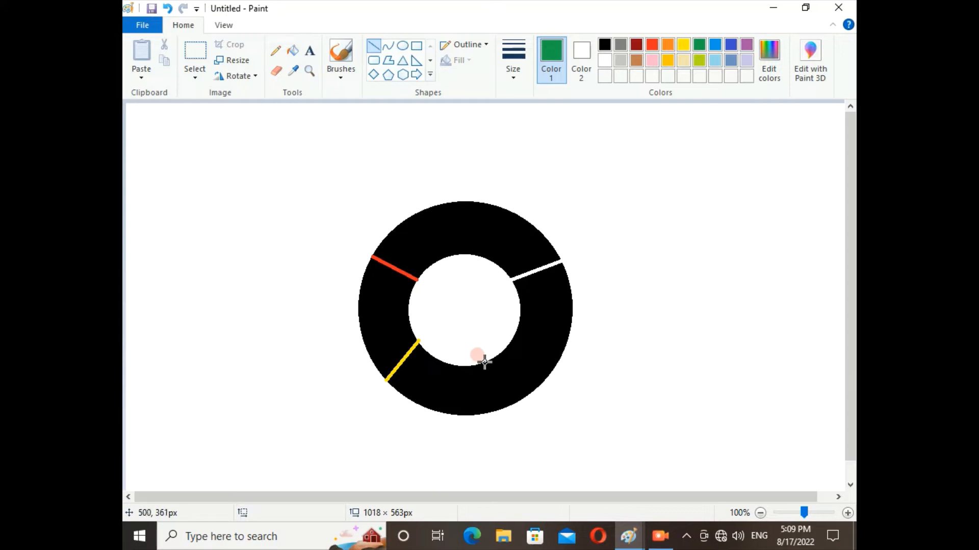
pyautogui.moveTo(490, 361); pyautogui.dragTo(519, 400)
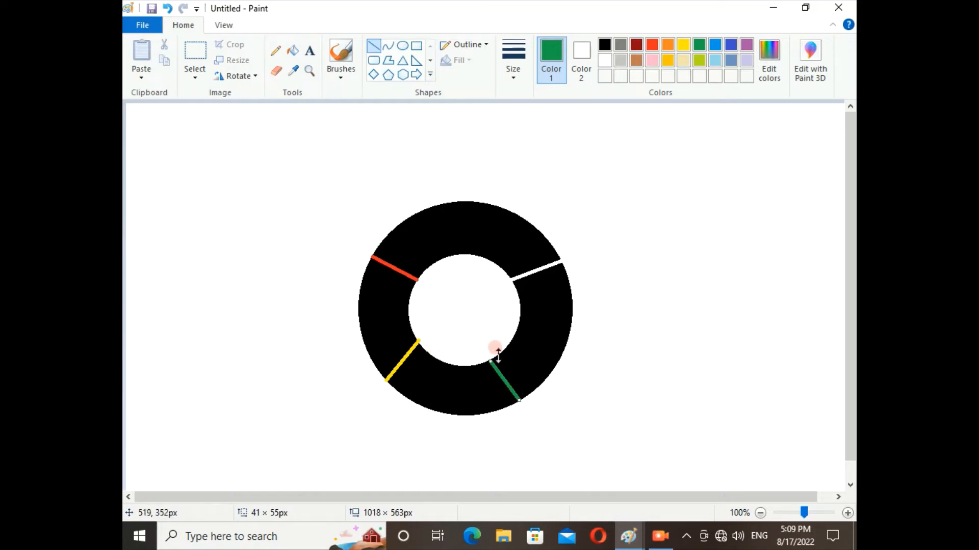
pyautogui.moveTo(491, 358)
pyautogui.mouseDown()
pyautogui.moveTo(484, 352)
pyautogui.moveTo(488, 362)
pyautogui.mouseUp()
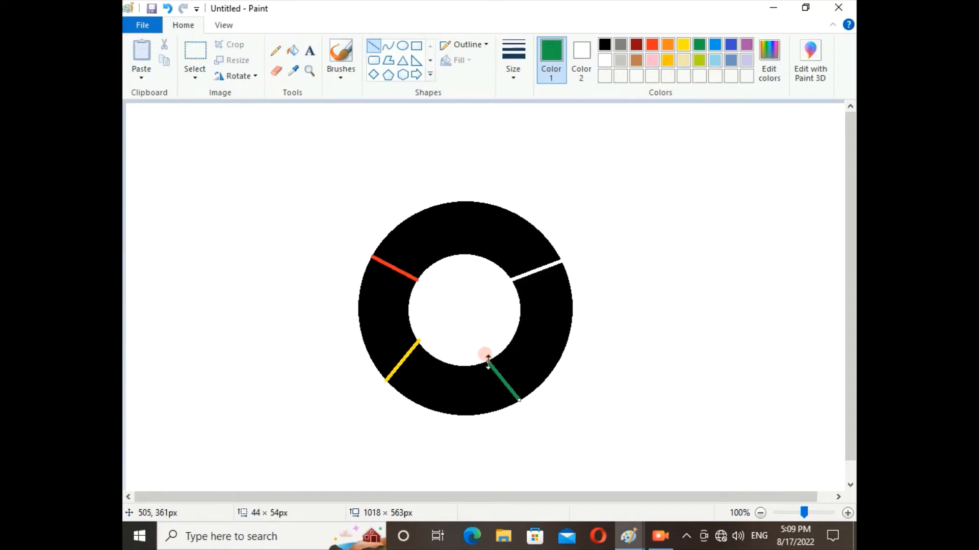
pyautogui.click(587, 356)
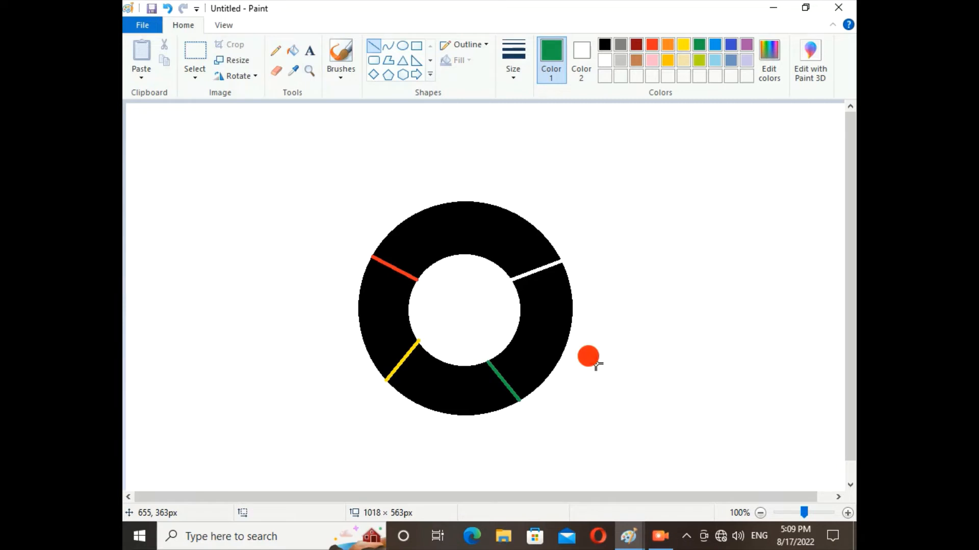
# Step: Fill the ring's upper segment, between the red and white lines, with red
pyautogui.click(293, 52)
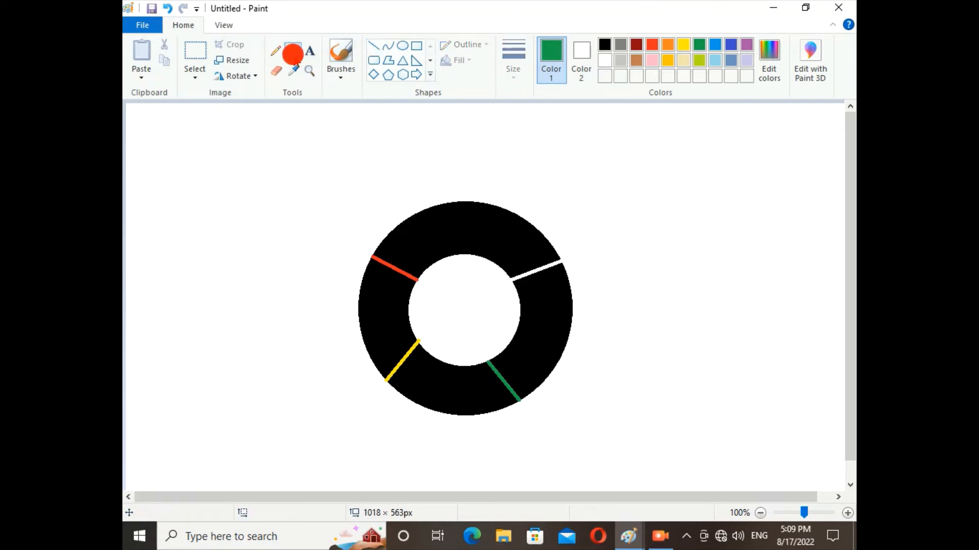
pyautogui.click(654, 46)
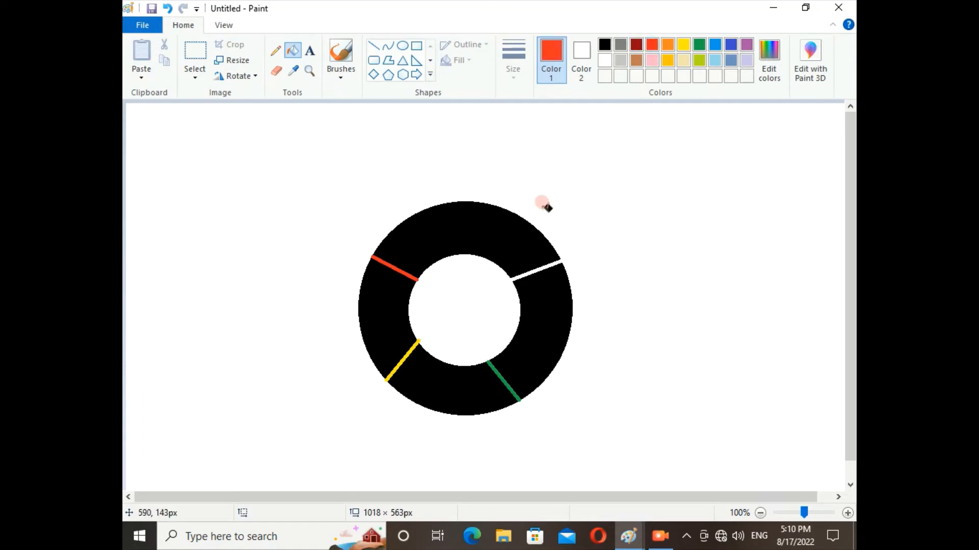
pyautogui.click(511, 238)
# Step: Fill the ring's left segment with yellow and its lower segment with green
pyautogui.click(684, 45)
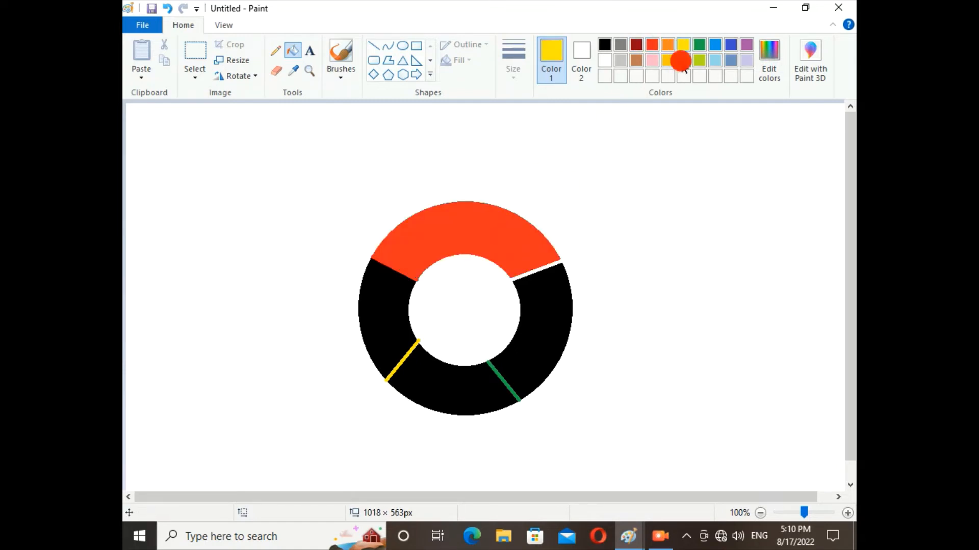
pyautogui.click(384, 325)
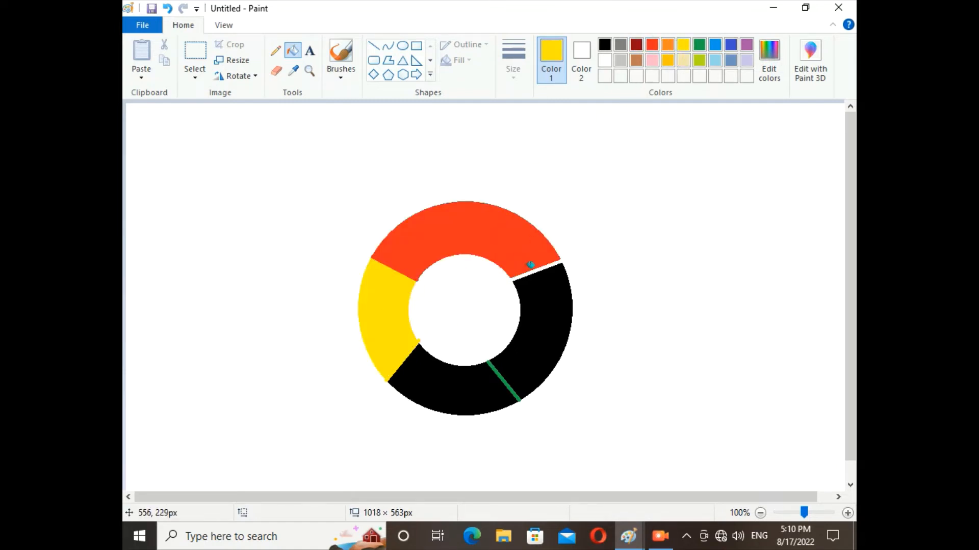
pyautogui.click(699, 44)
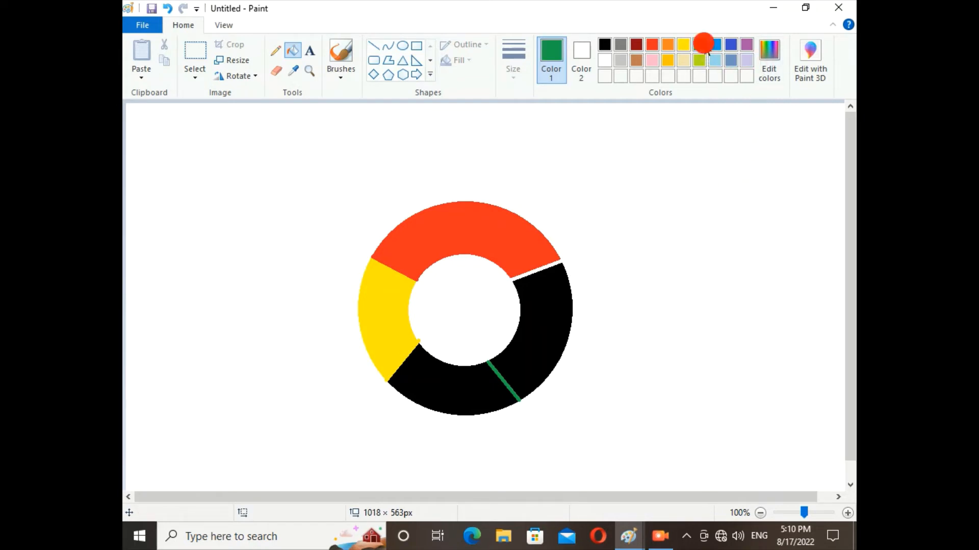
pyautogui.click(453, 382)
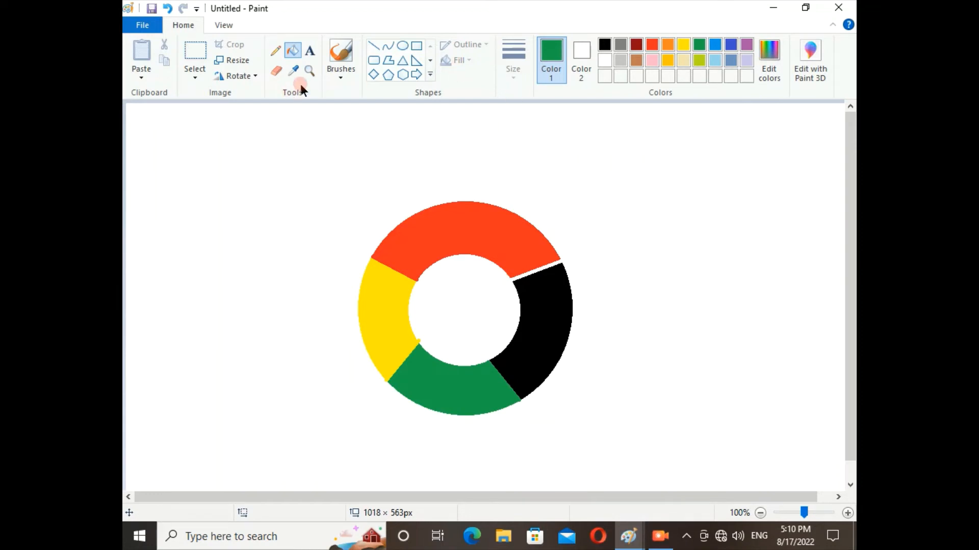
# Step: Draw a blue-outlined rectangle about 149 × 48 px reaching from the ring's centre to its right edge across the black segment
pyautogui.click(714, 45)
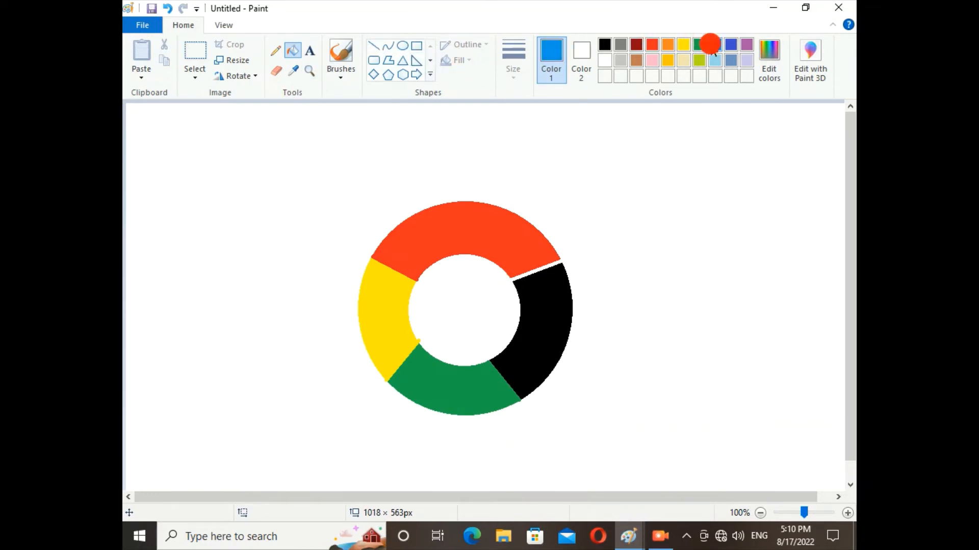
pyautogui.click(417, 46)
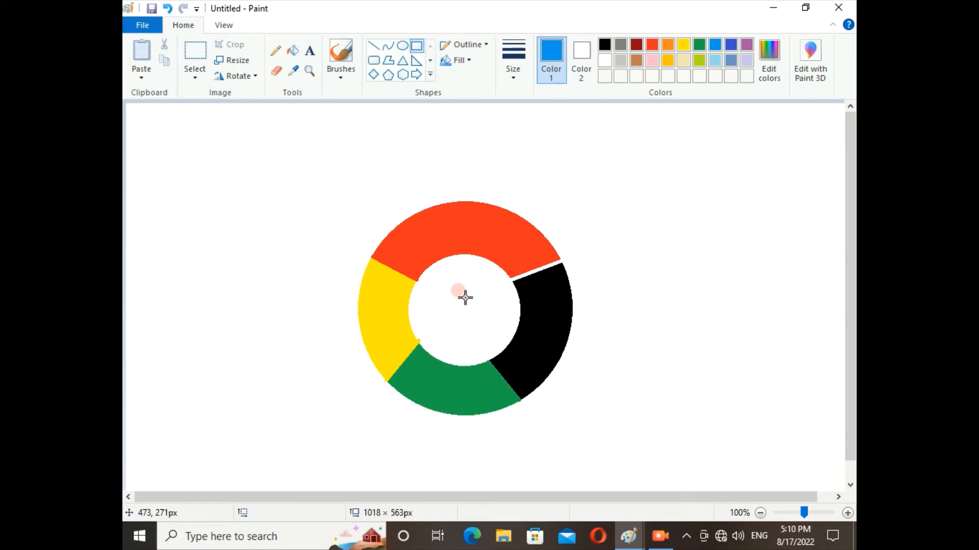
pyautogui.moveTo(464, 297)
pyautogui.mouseDown()
pyautogui.moveTo(530, 332)
pyautogui.moveTo(571, 335)
pyautogui.mouseUp()
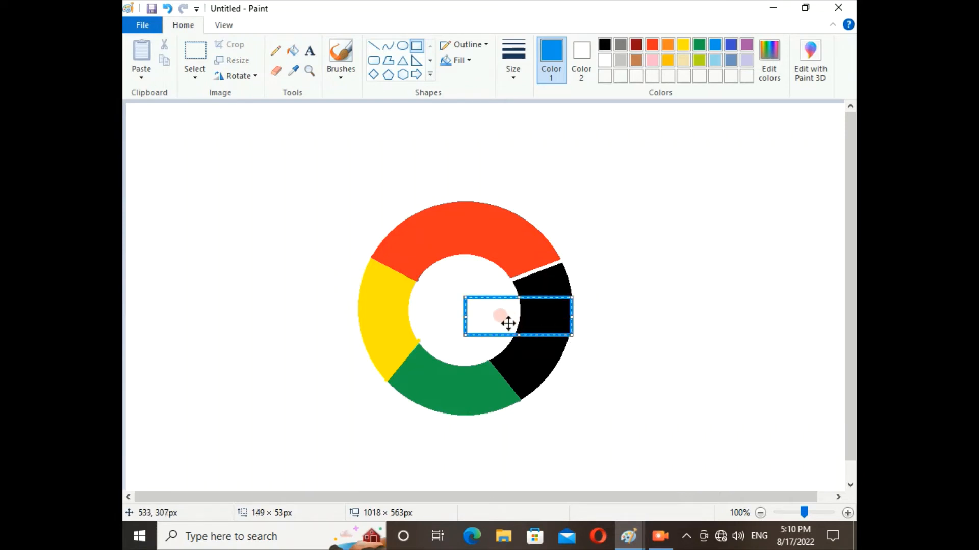
pyautogui.moveTo(508, 322); pyautogui.dragTo(506, 318)
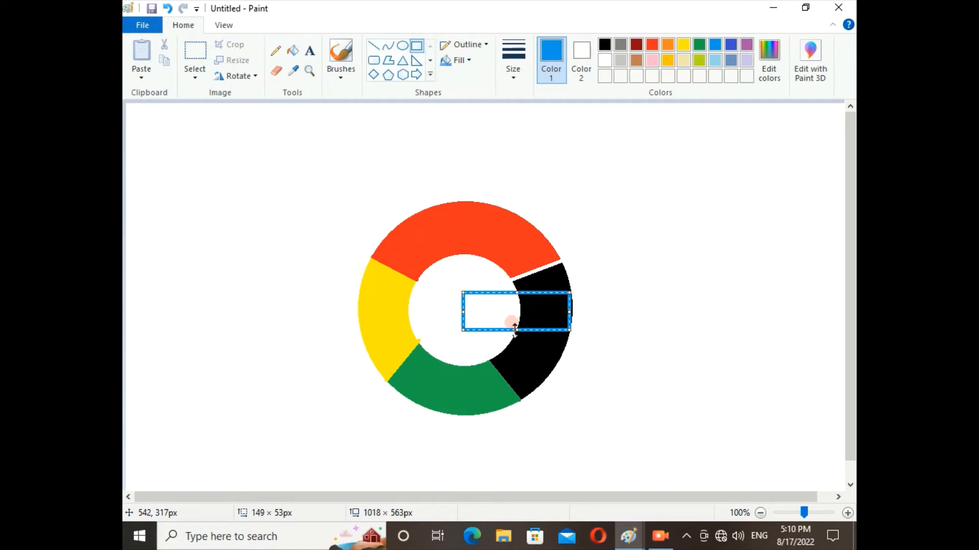
pyautogui.moveTo(515, 329); pyautogui.dragTo(511, 332)
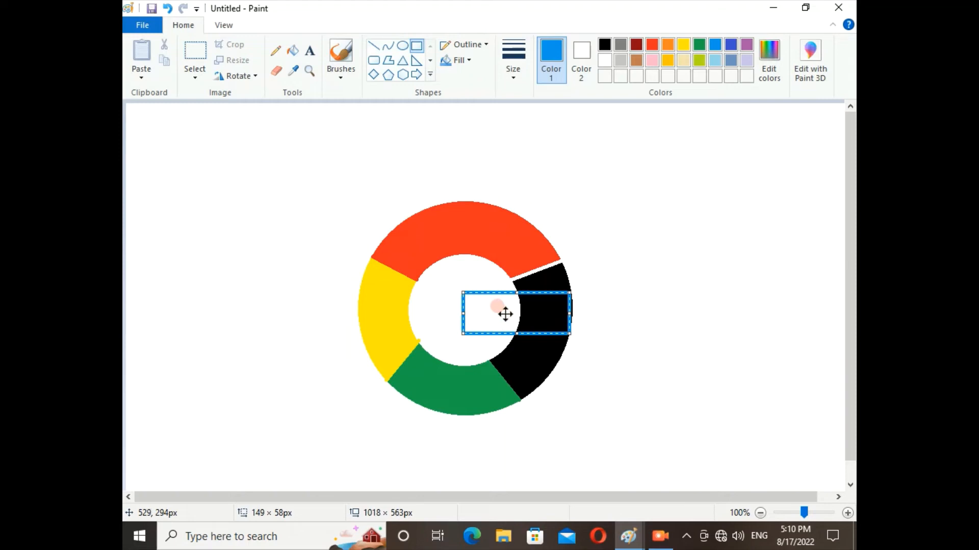
pyautogui.moveTo(505, 315); pyautogui.dragTo(504, 318)
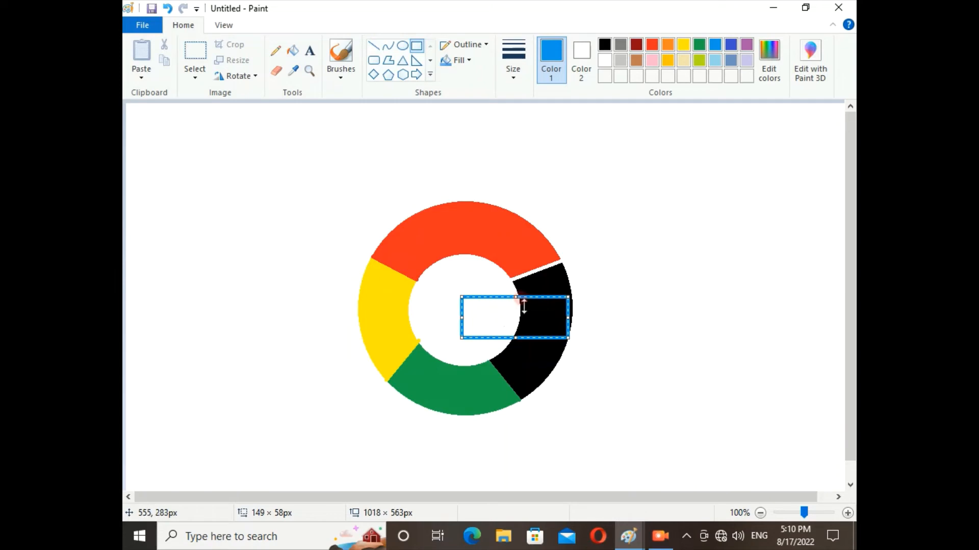
pyautogui.moveTo(518, 301); pyautogui.dragTo(518, 304)
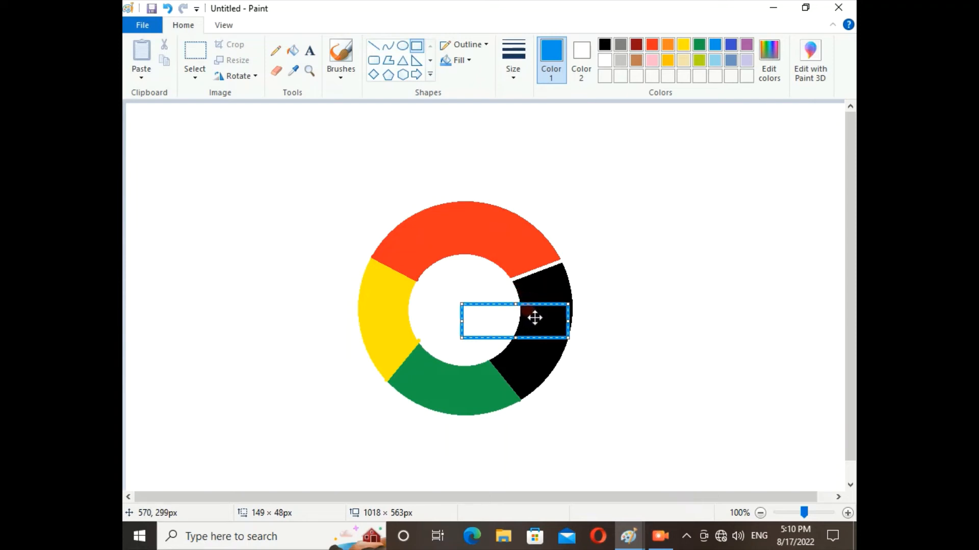
pyautogui.moveTo(534, 318); pyautogui.dragTo(536, 318)
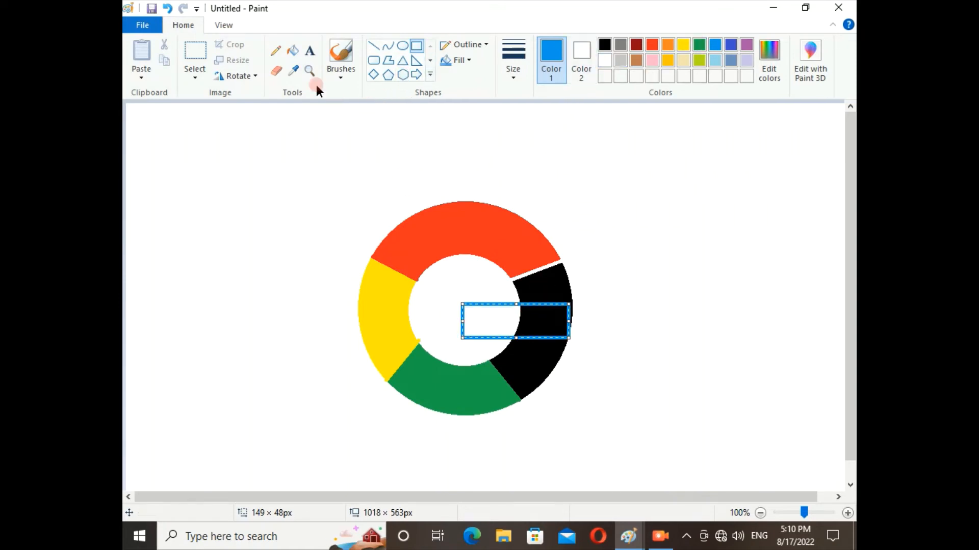
# Step: Fill the black area inside and below the outlined bar, and the bar's remaining white interior, with blue
pyautogui.click(293, 50)
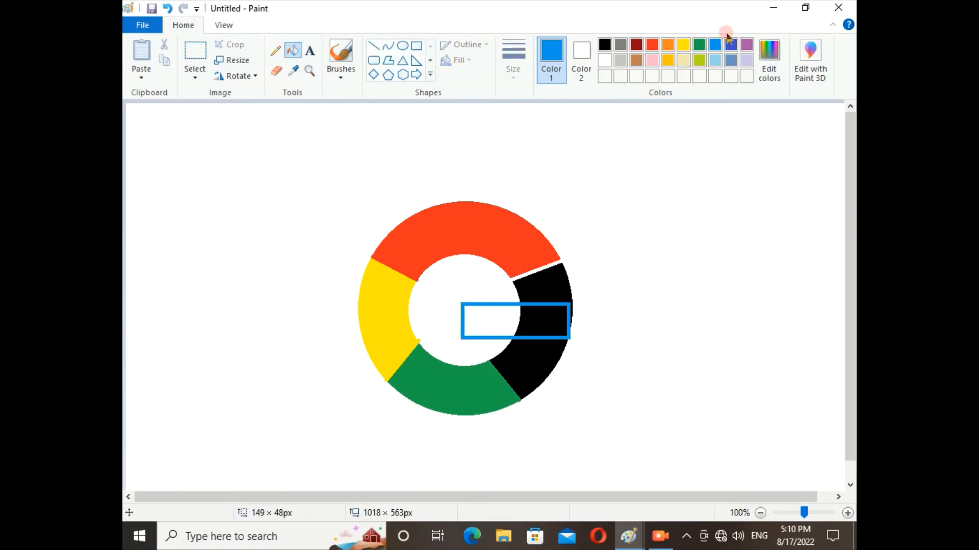
pyautogui.click(716, 47)
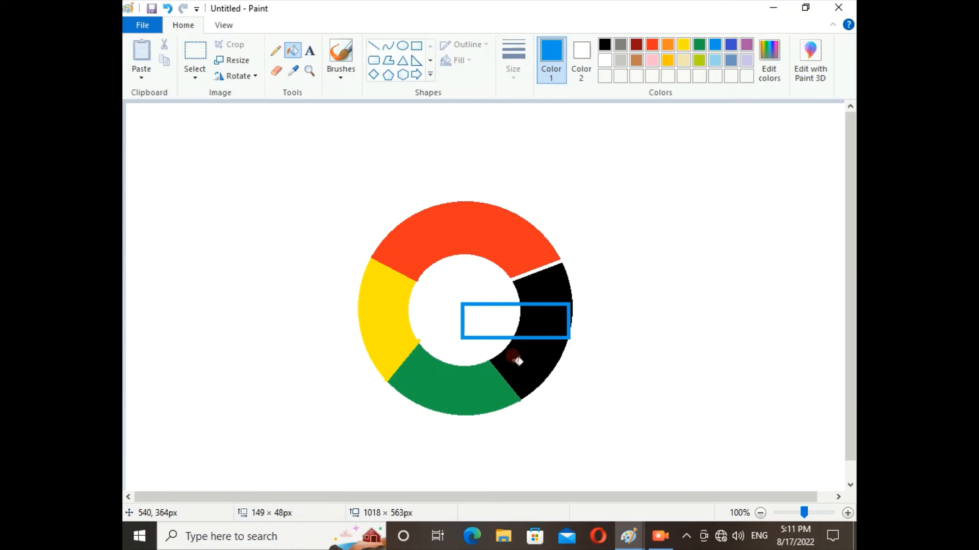
pyautogui.click(521, 354)
pyautogui.click(518, 325)
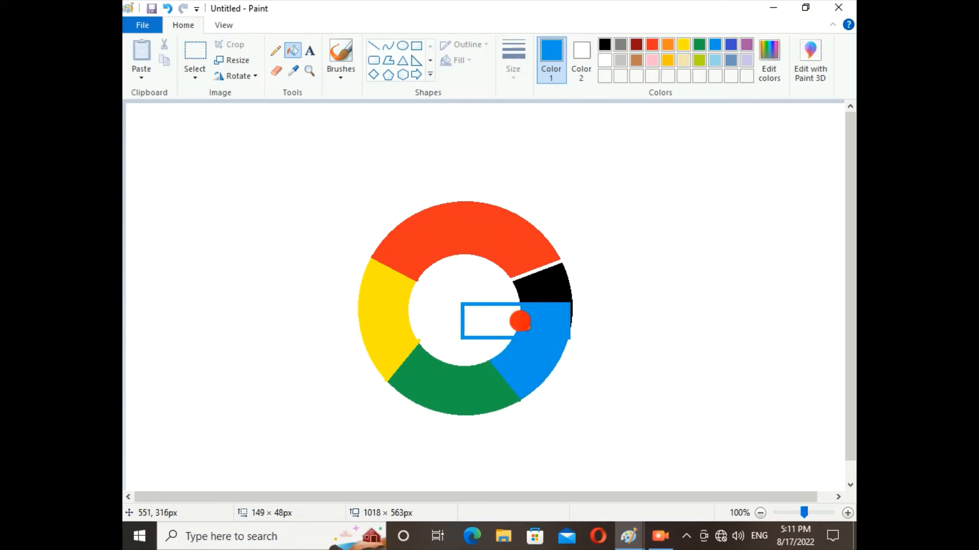
pyautogui.click(506, 326)
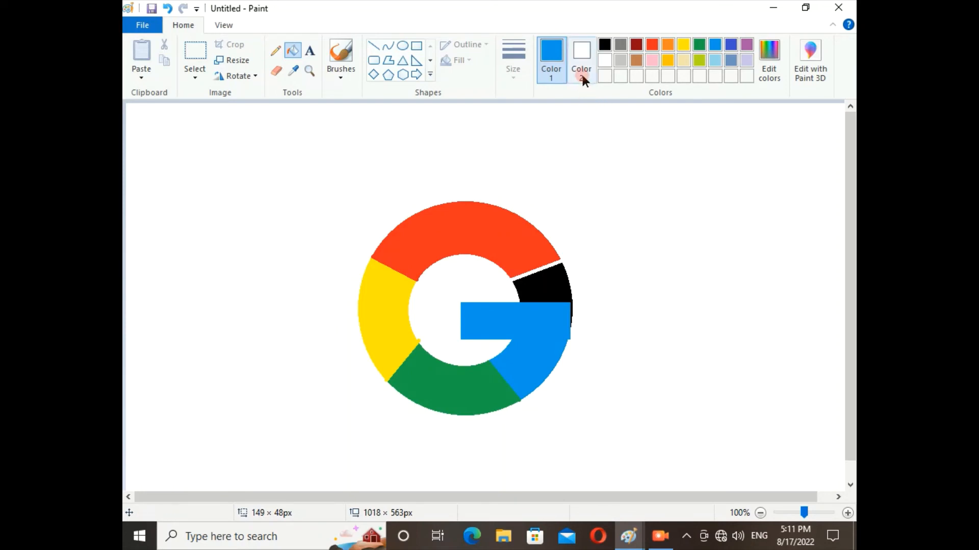
# Step: Fill the remaining black ring segment above the blue bar with white to open the G
pyautogui.click(607, 61)
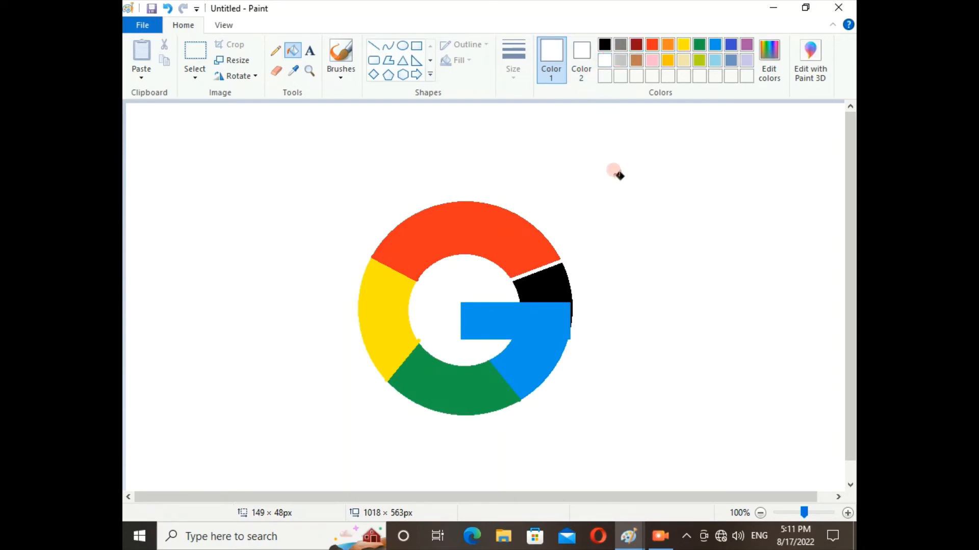
pyautogui.click(563, 296)
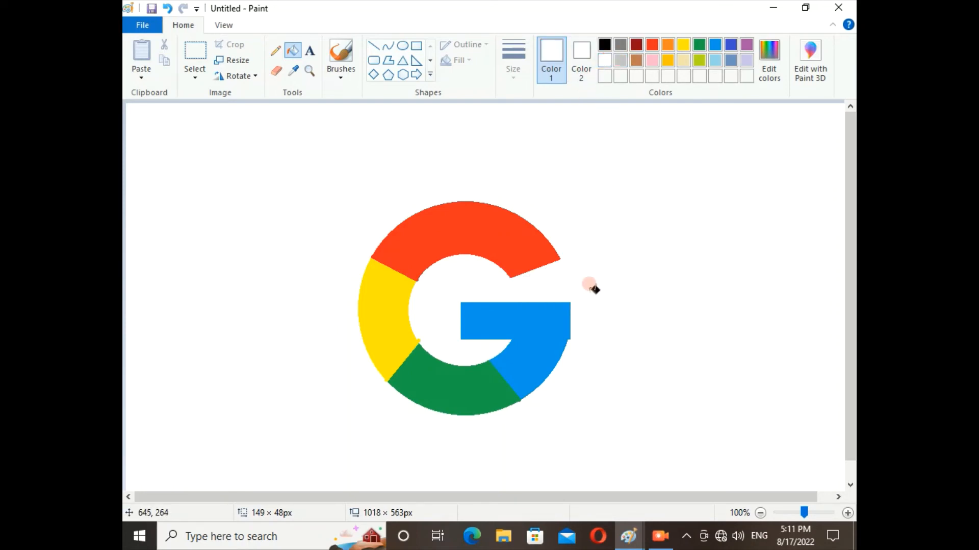
# Step: Add the text "Google" in blue bold Calibri 72 in a text box about 537 × 85 px drawn below the G
pyautogui.scroll(-1, 609, 286)
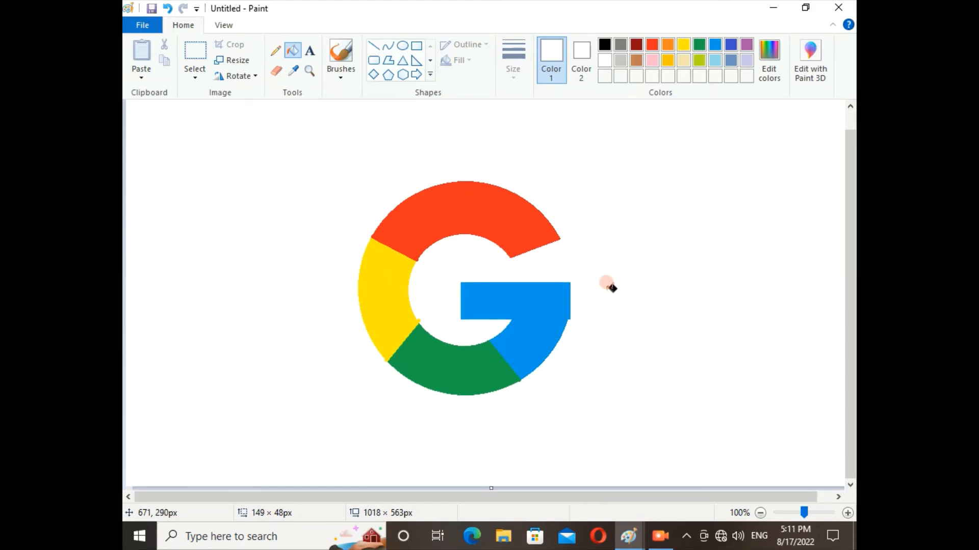
pyautogui.click(309, 50)
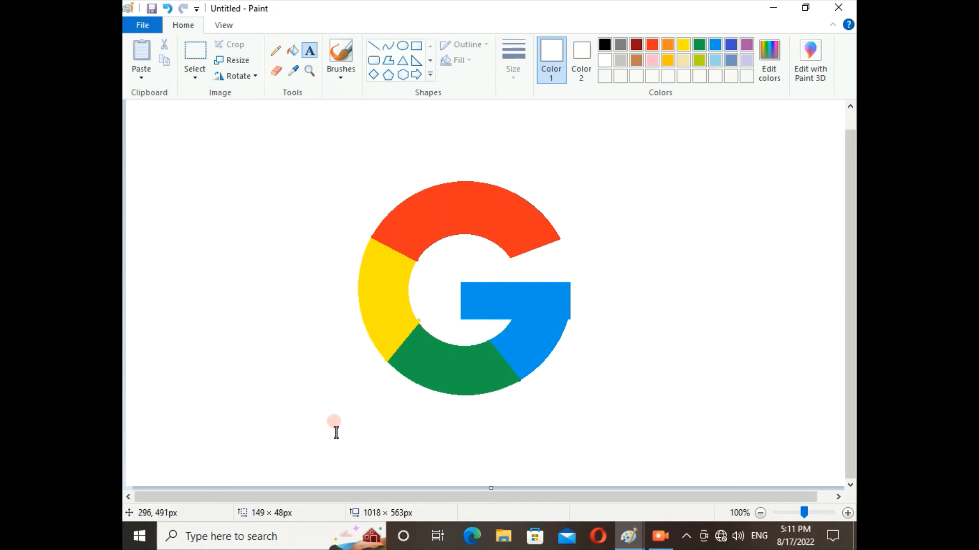
pyautogui.moveTo(311, 426); pyautogui.dragTo(691, 488)
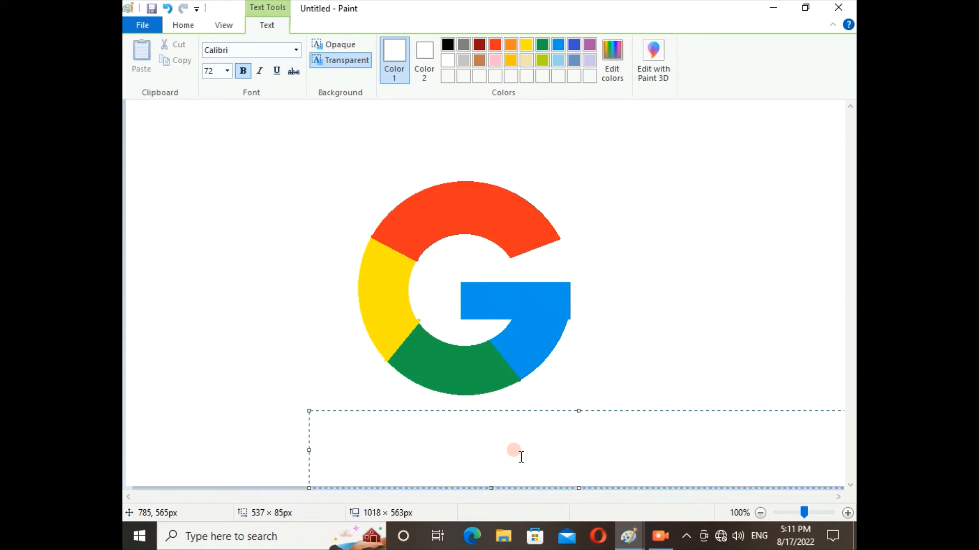
pyautogui.click(556, 46)
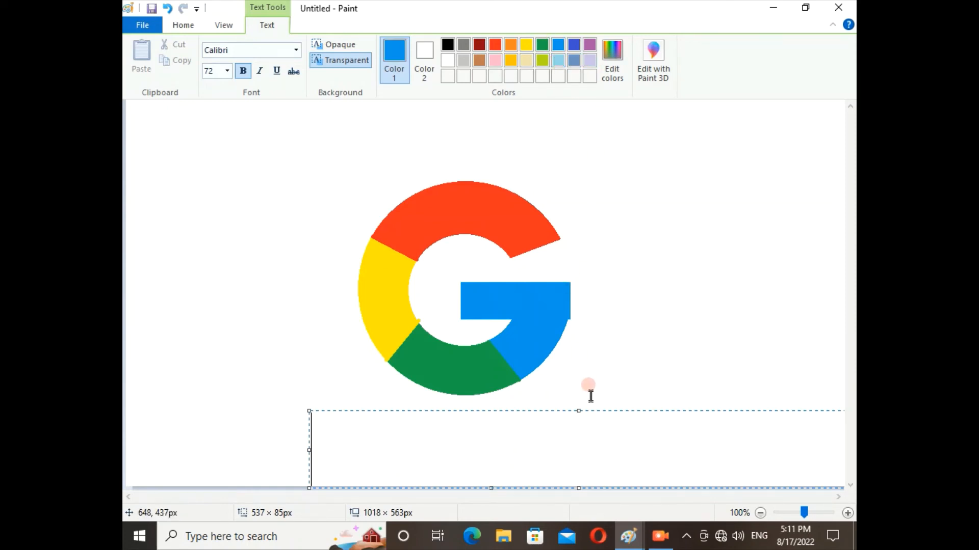
pyautogui.write('Go')
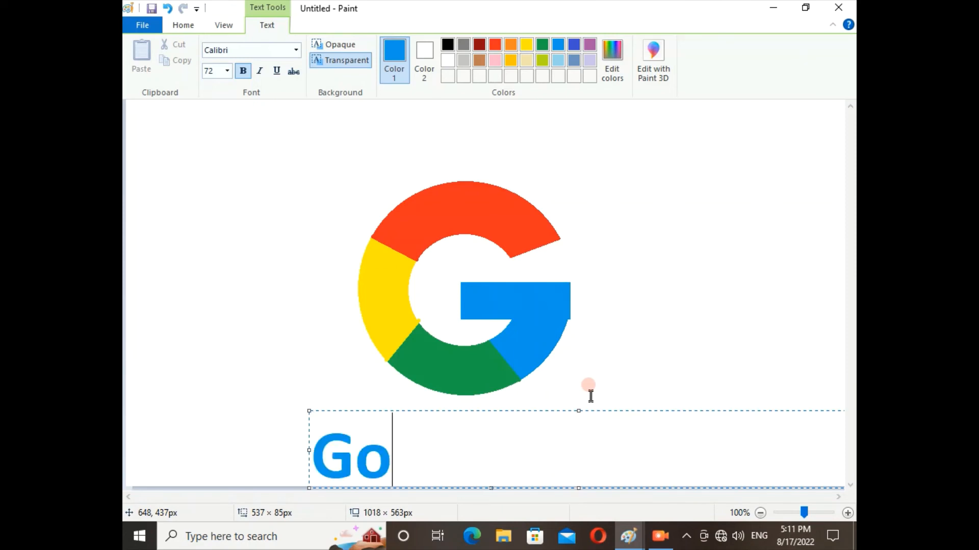
pyautogui.write('ogle')
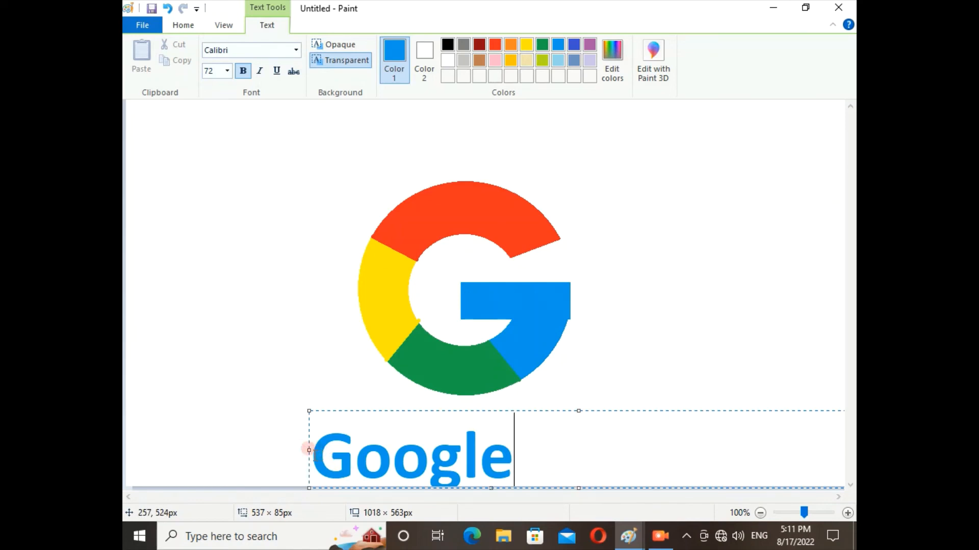
# Step: Indent the "Google" text and move its box up and slightly right so the word sits centred directly beneath the G, and place it
pyautogui.click(309, 450)
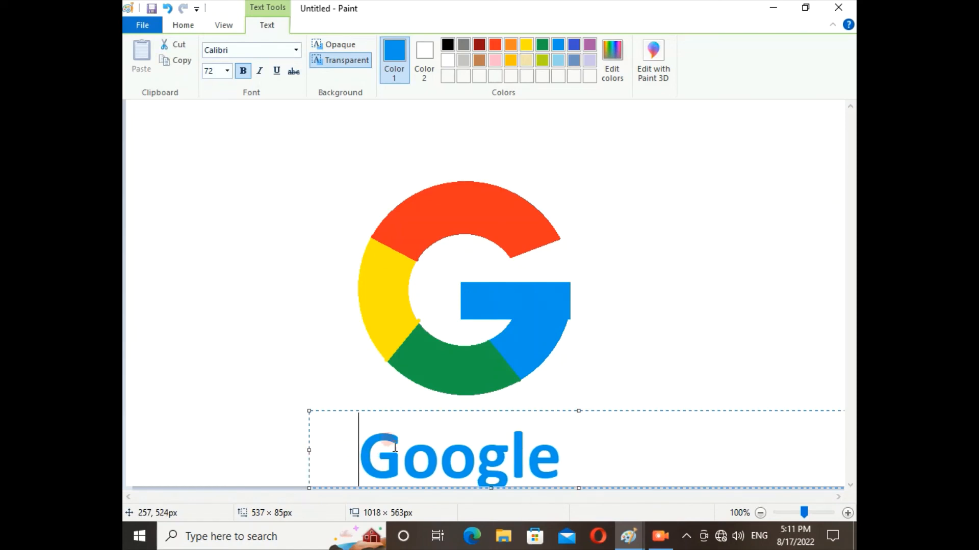
pyautogui.moveTo(441, 409); pyautogui.dragTo(459, 377)
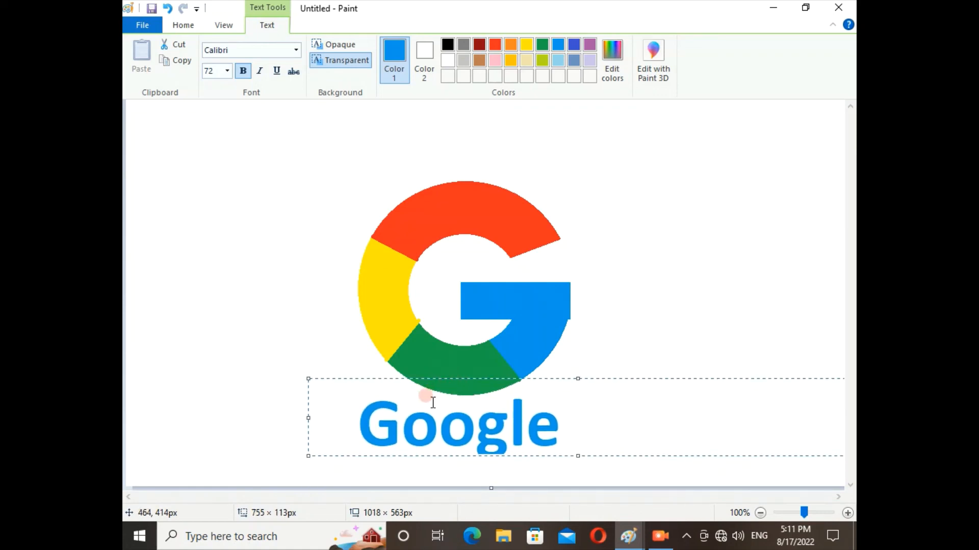
pyautogui.click(334, 342)
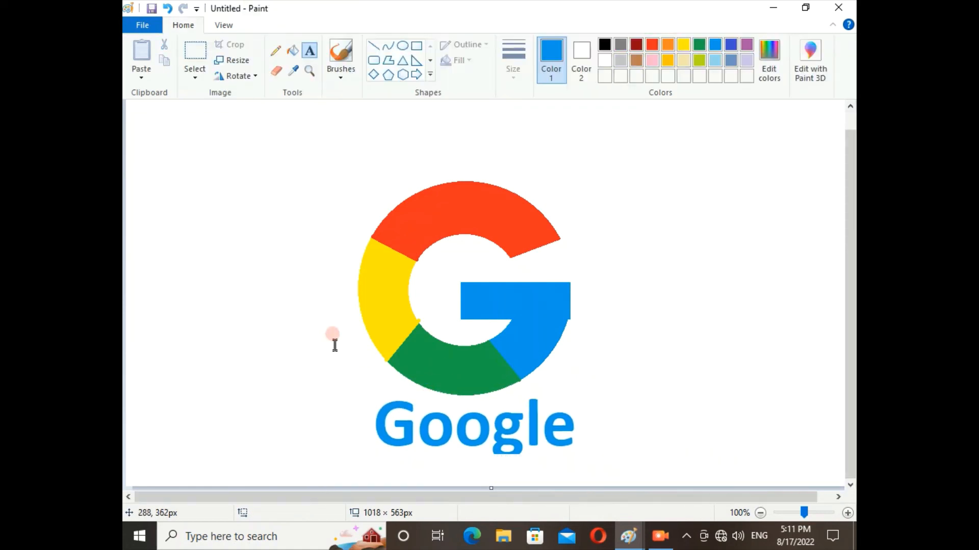
pyautogui.click(366, 419)
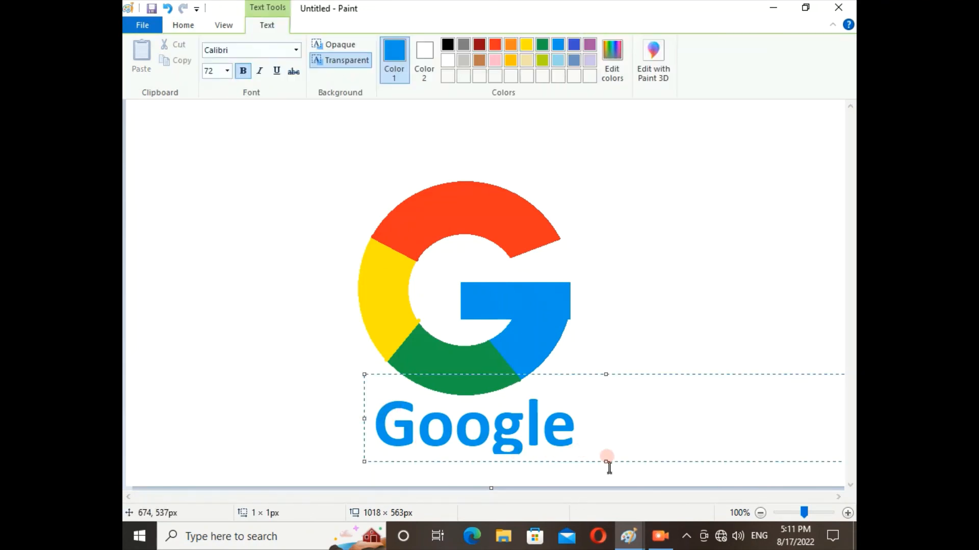
pyautogui.moveTo(605, 462); pyautogui.dragTo(607, 469)
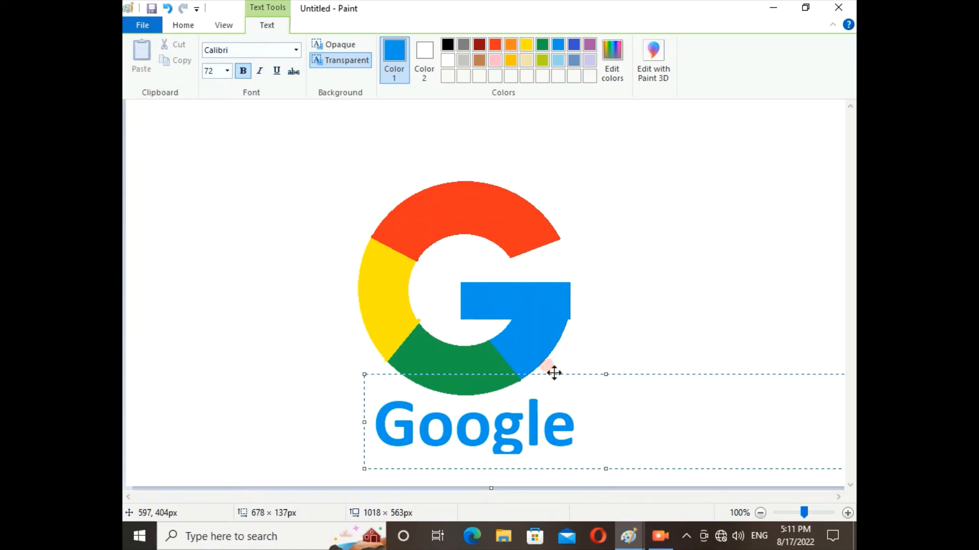
pyautogui.moveTo(552, 373)
pyautogui.mouseDown()
pyautogui.moveTo(554, 364)
pyautogui.moveTo(555, 375)
pyautogui.mouseUp()
pyautogui.click(541, 423)
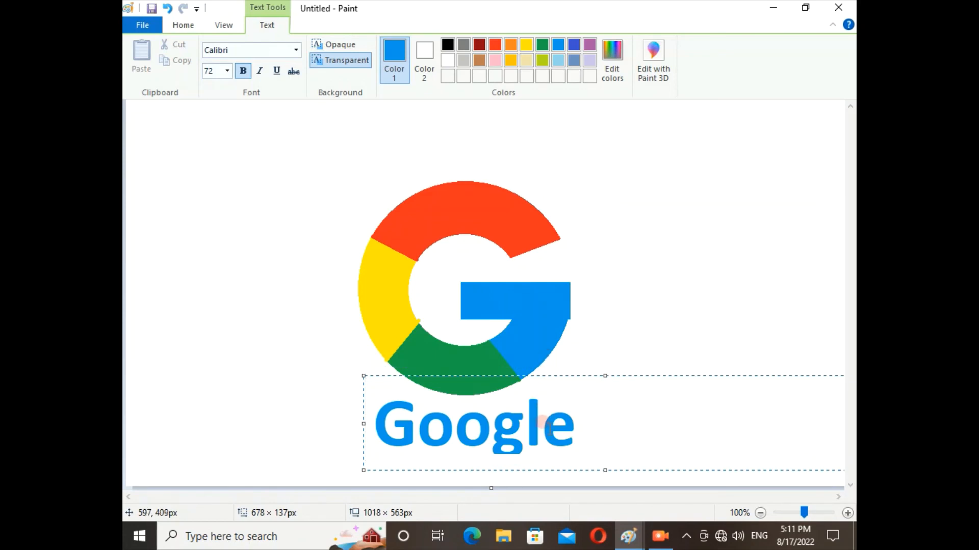
pyautogui.click(636, 331)
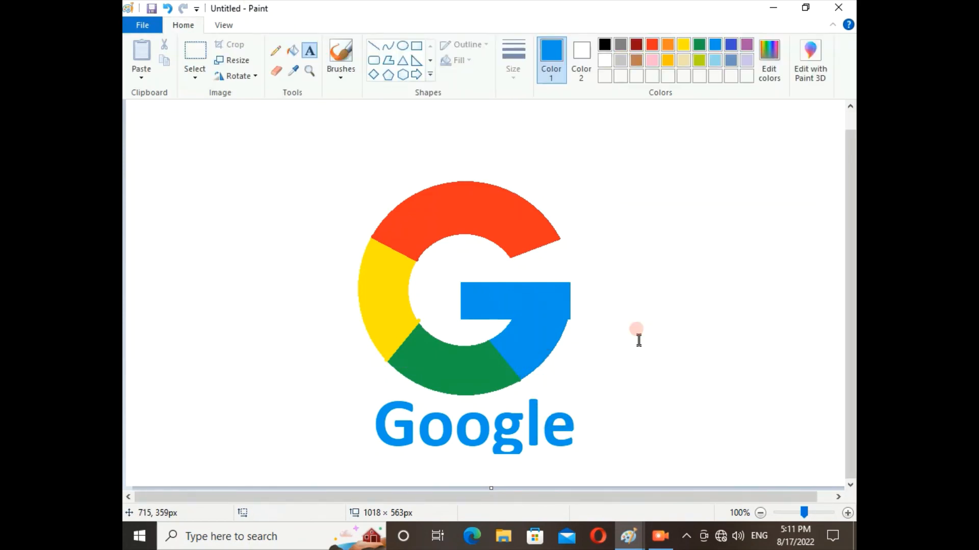
pyautogui.click(660, 537)
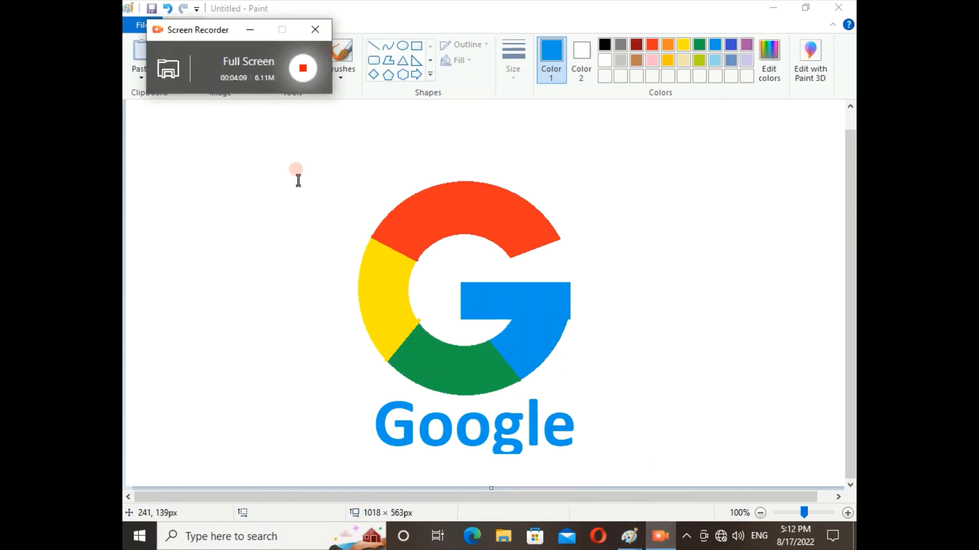